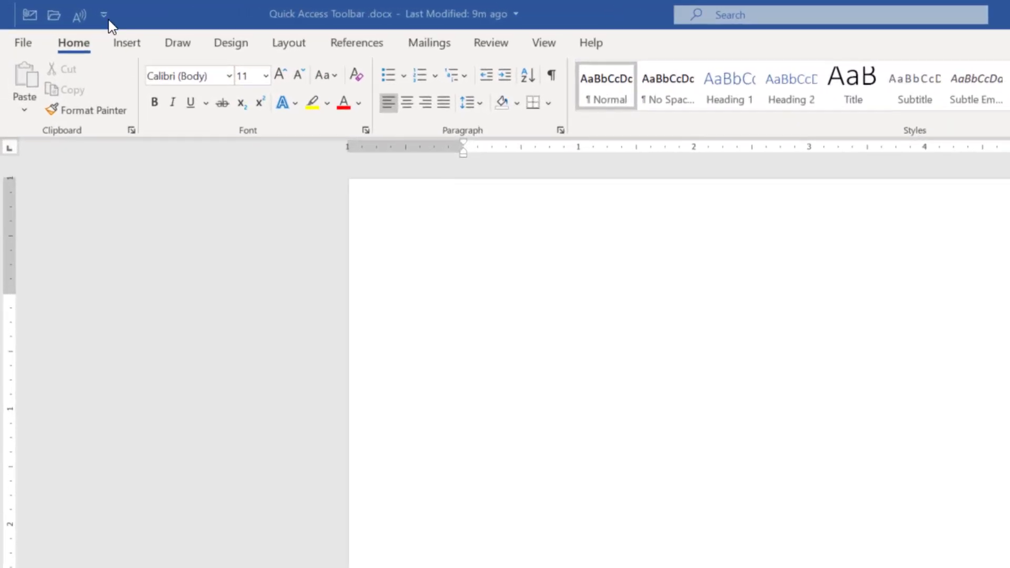
# Untick Read Aloud, Email and Open in the Customize Quick Access Toolbar list.
pyautogui.click(69, 9)
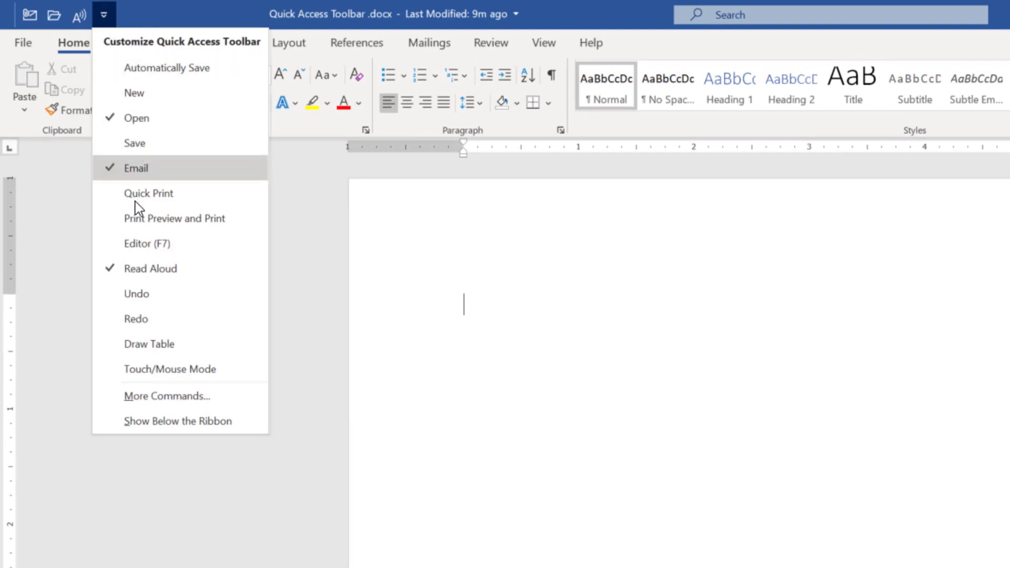
pyautogui.click(112, 267)
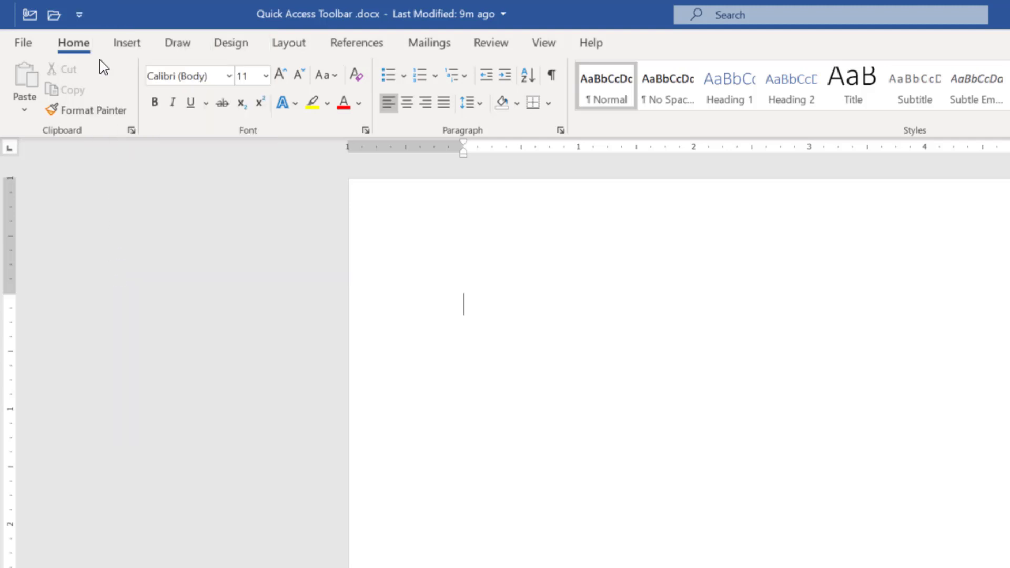
pyautogui.click(79, 16)
pyautogui.click(89, 169)
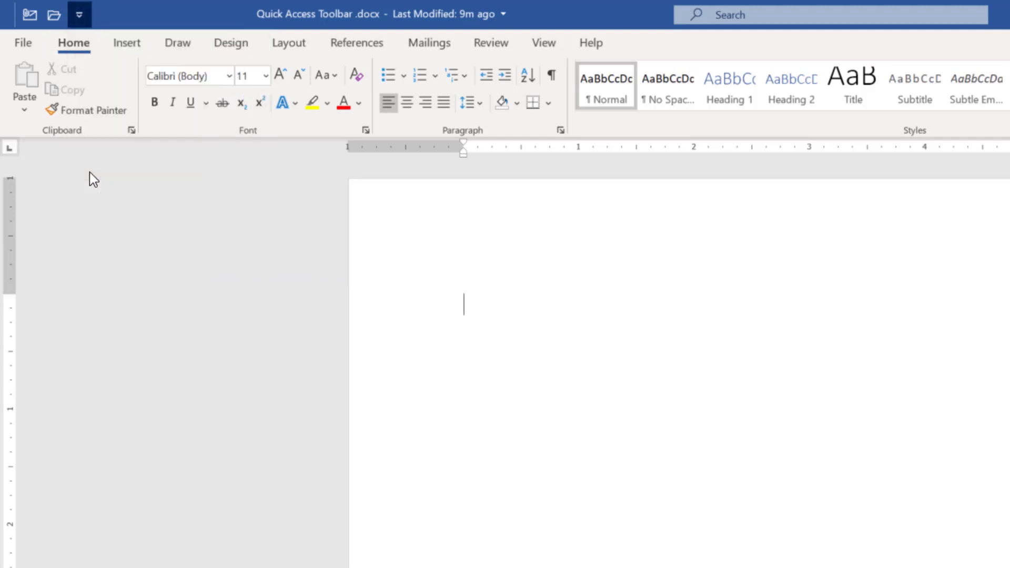
pyautogui.click(56, 16)
pyautogui.click(86, 119)
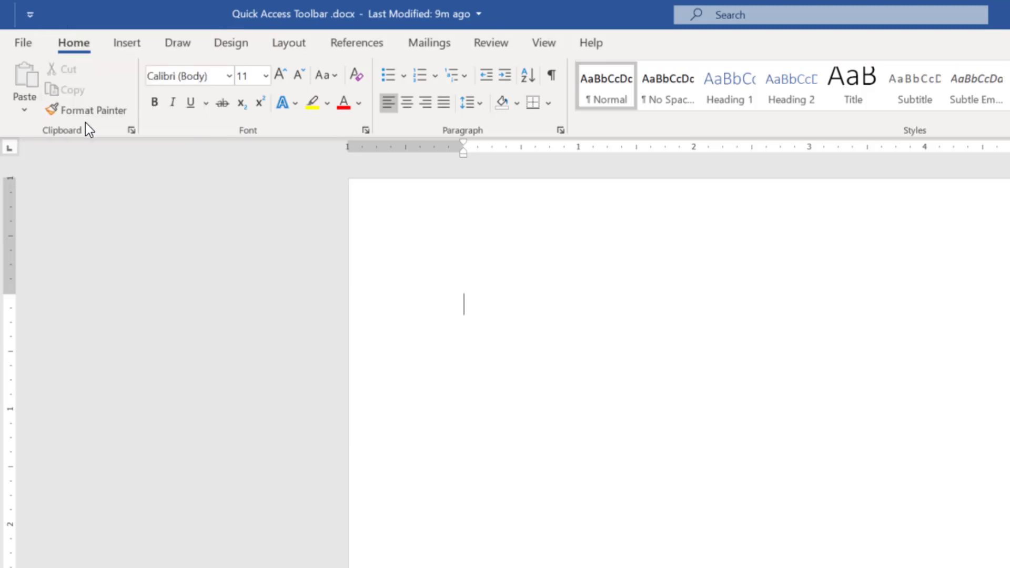
# Tick Automatically Save, Email, Read Aloud, Undo and Redo in the Customize Quick Access Toolbar list.
pyautogui.click(30, 14)
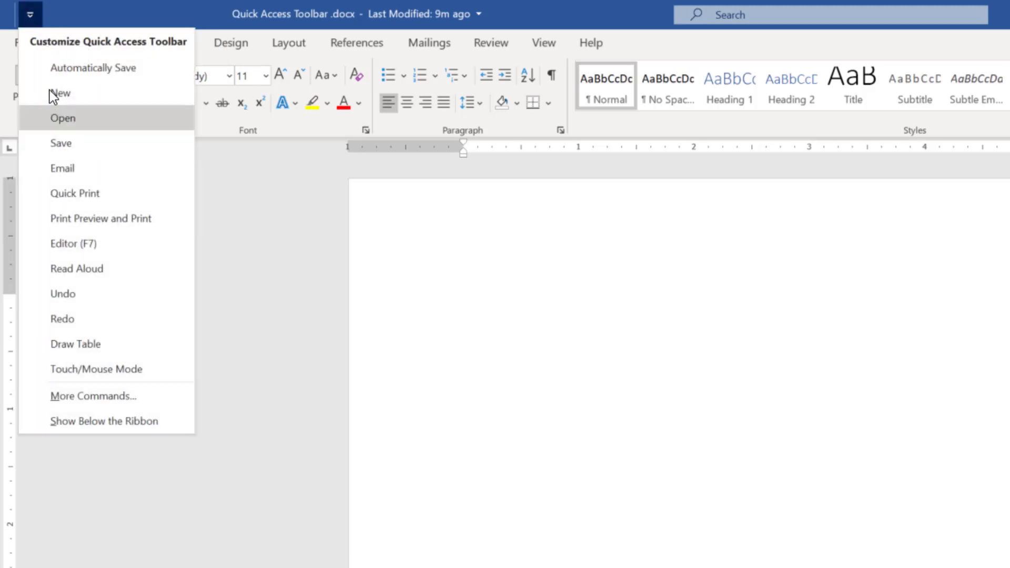
pyautogui.click(82, 74)
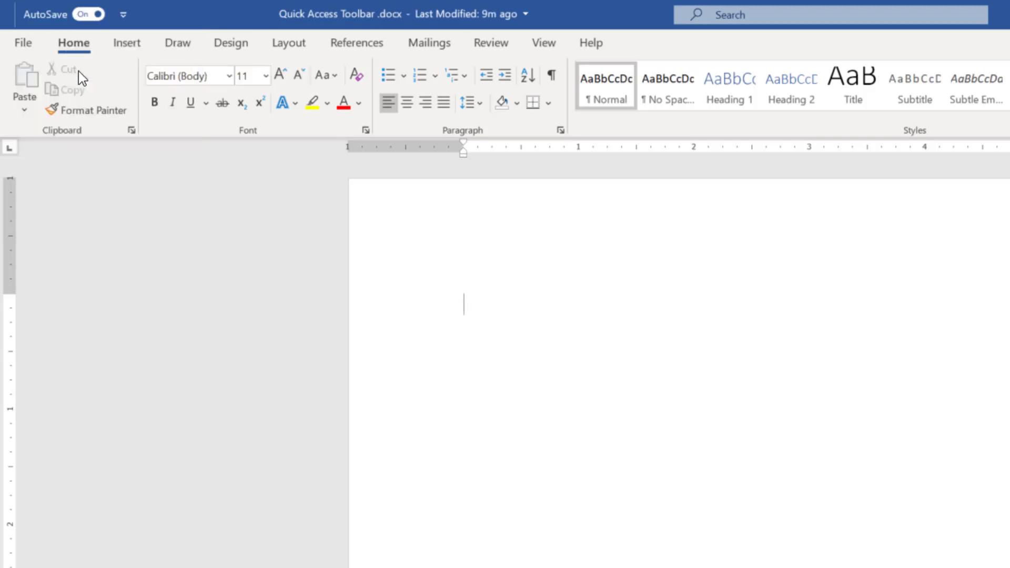
pyautogui.click(122, 16)
pyautogui.click(153, 173)
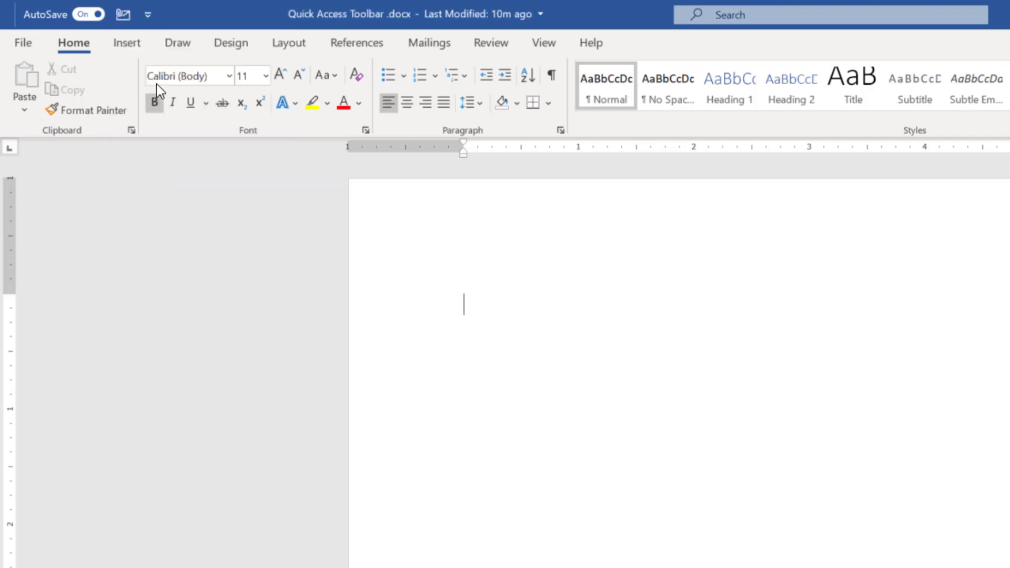
pyautogui.click(149, 16)
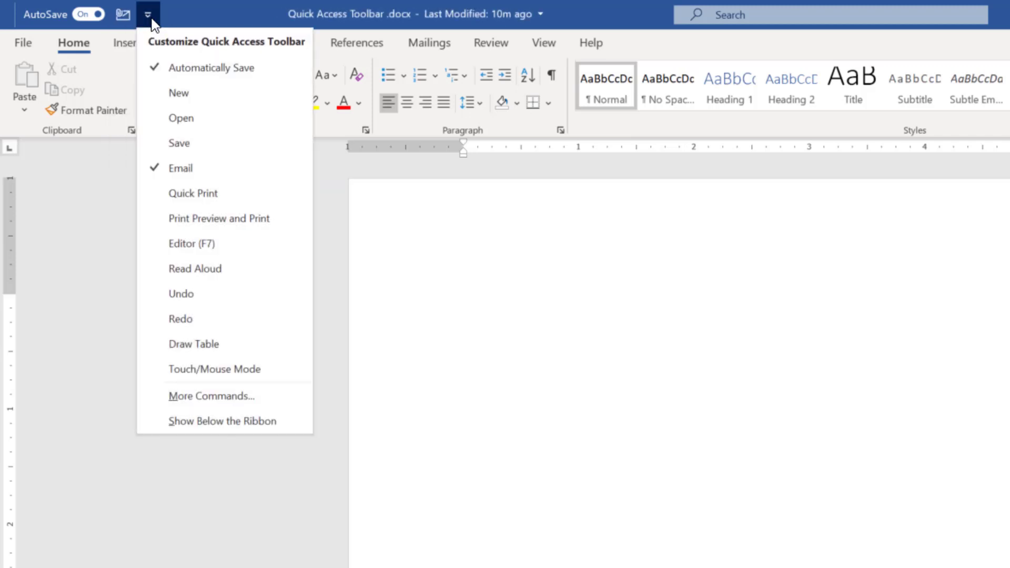
pyautogui.click(203, 271)
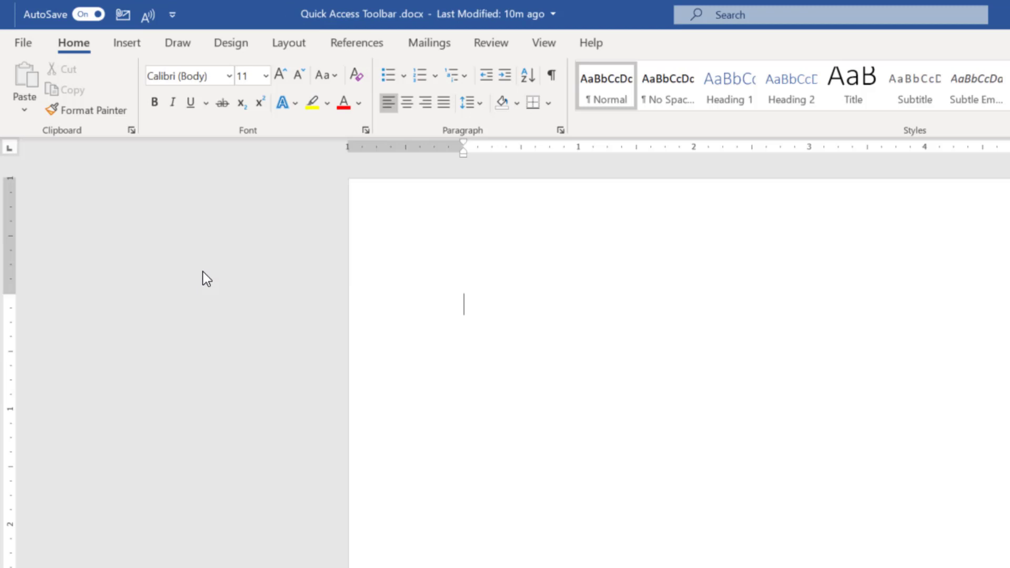
pyautogui.click(172, 15)
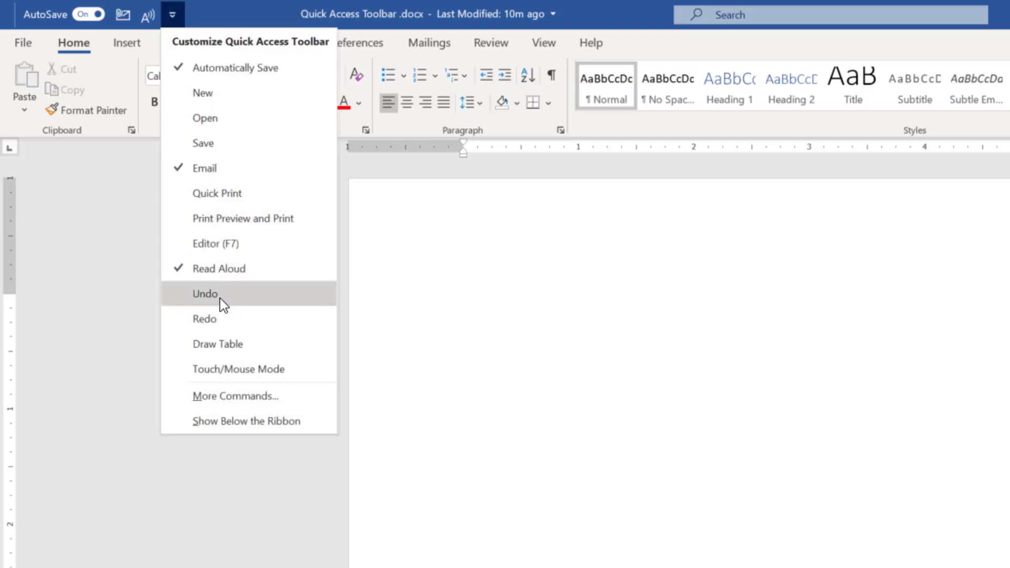
pyautogui.click(220, 296)
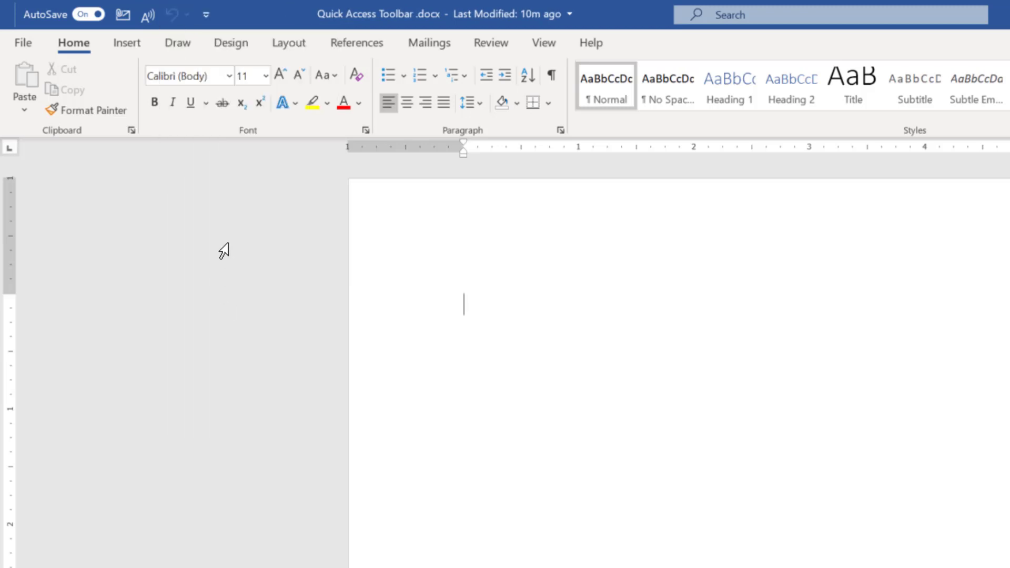
pyautogui.click(206, 16)
pyautogui.click(242, 319)
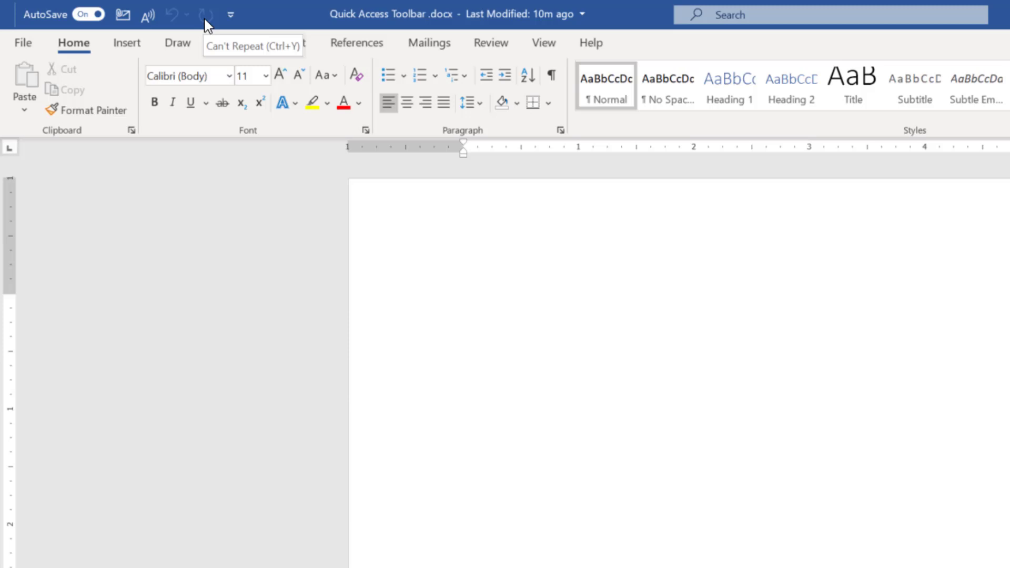
# Remove the Undo icon from the toolbar, then re-tick Undo so it returns after Redo.
pyautogui.rightClick(174, 20)
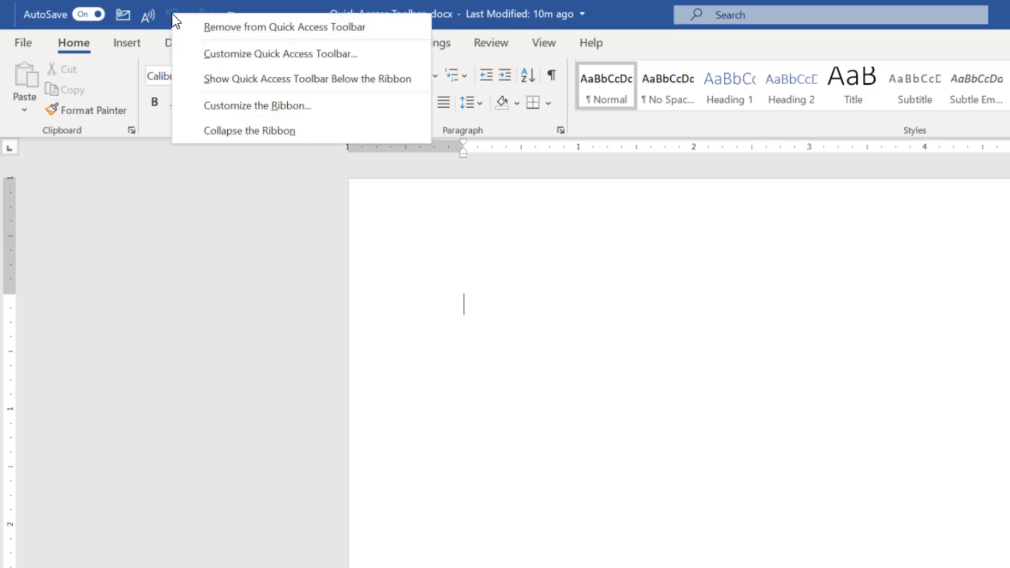
pyautogui.click(209, 26)
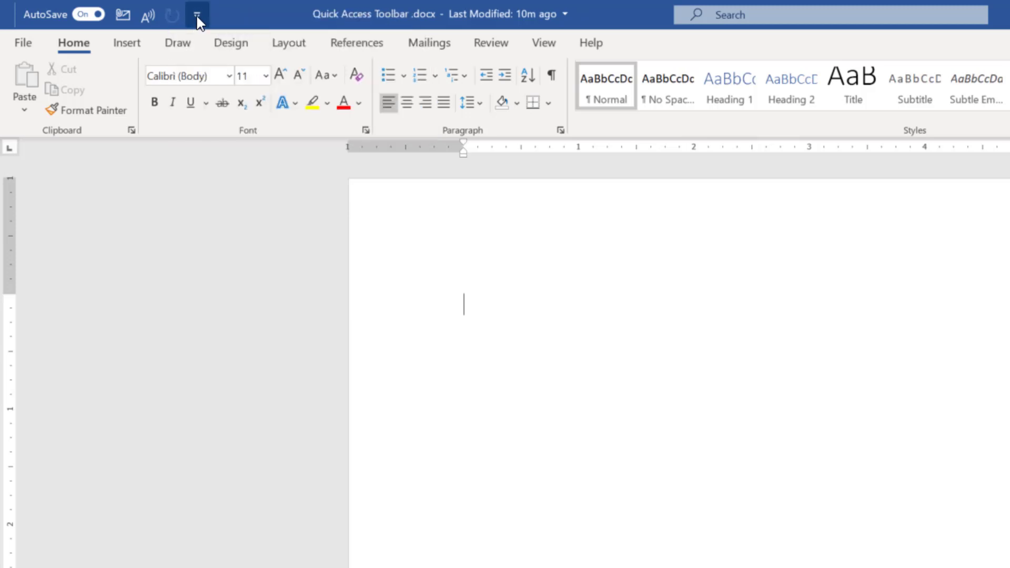
pyautogui.click(197, 16)
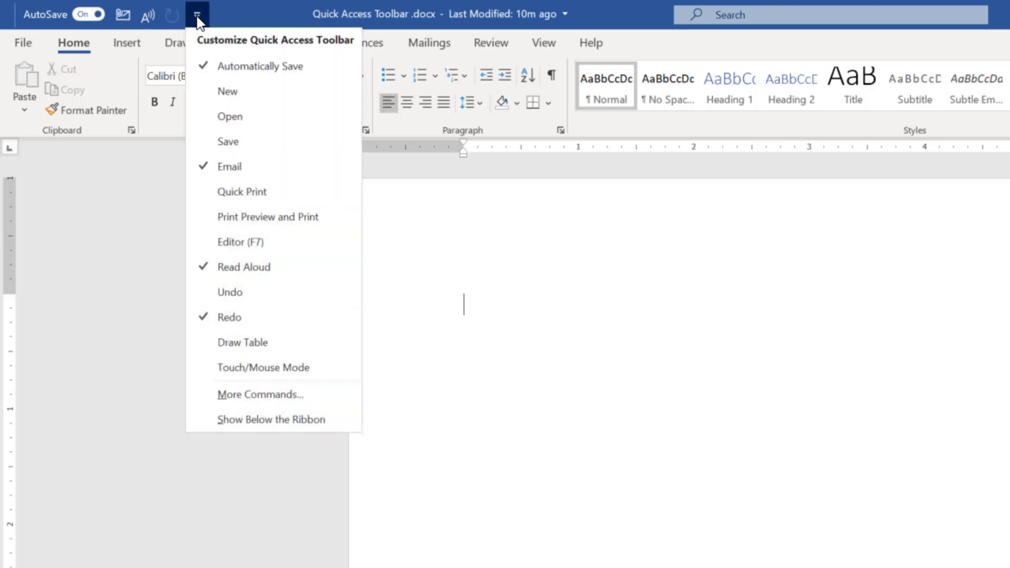
pyautogui.click(242, 298)
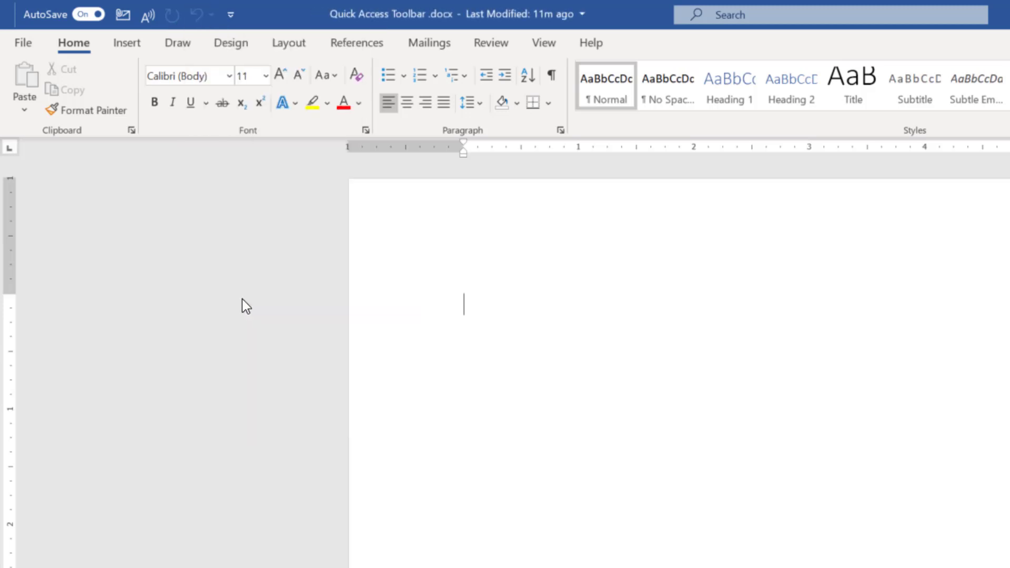
# Add Text Highlight Color to the Quick Access Toolbar, then remove it again.
pyautogui.rightClick(317, 112)
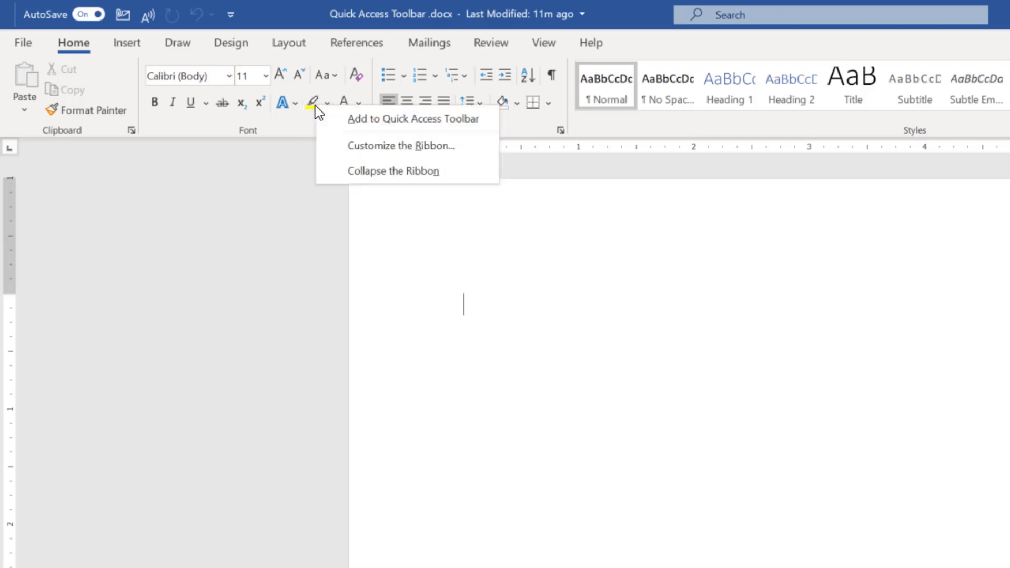
pyautogui.click(344, 118)
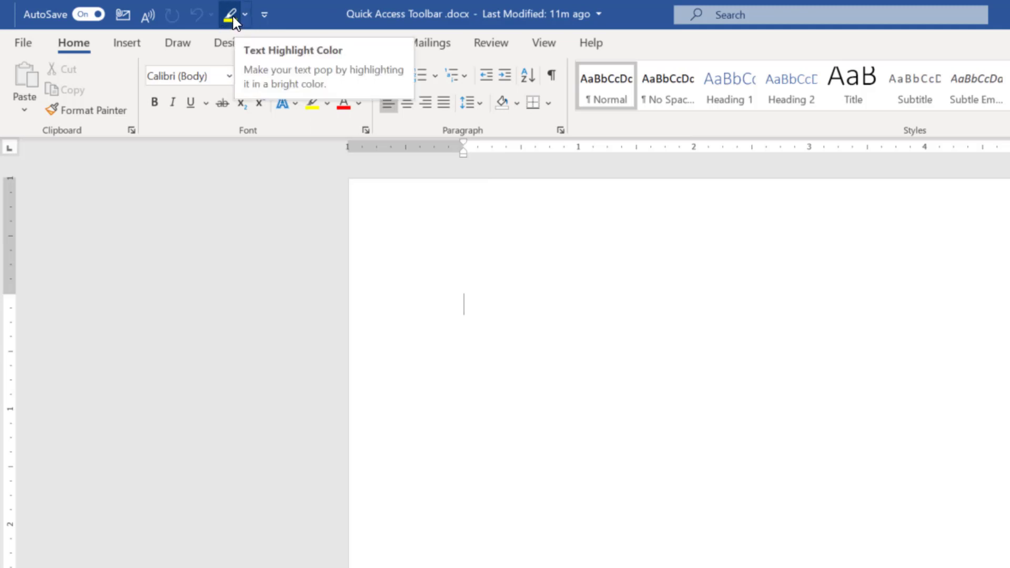
pyautogui.rightClick(235, 24)
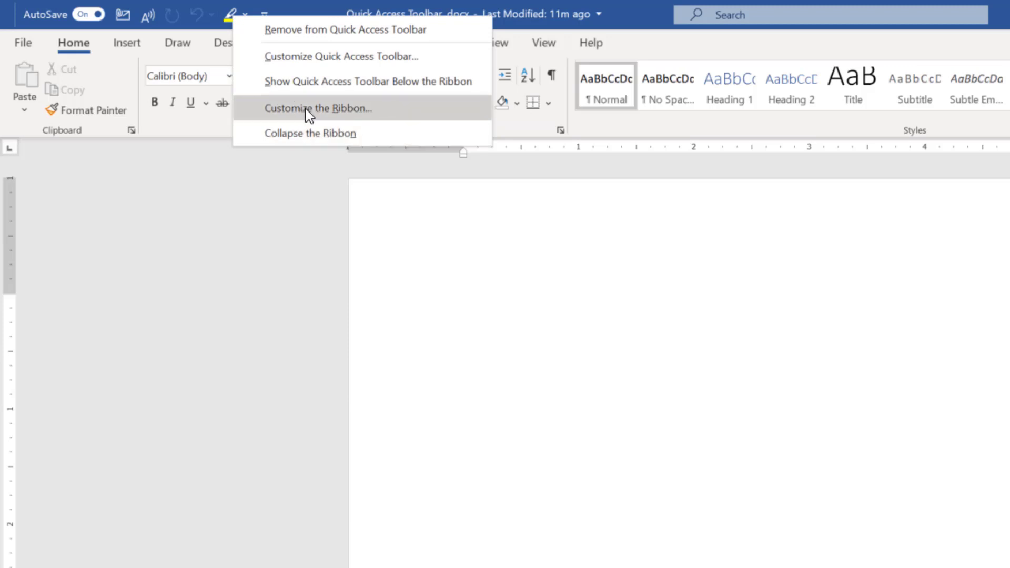
pyautogui.click(314, 31)
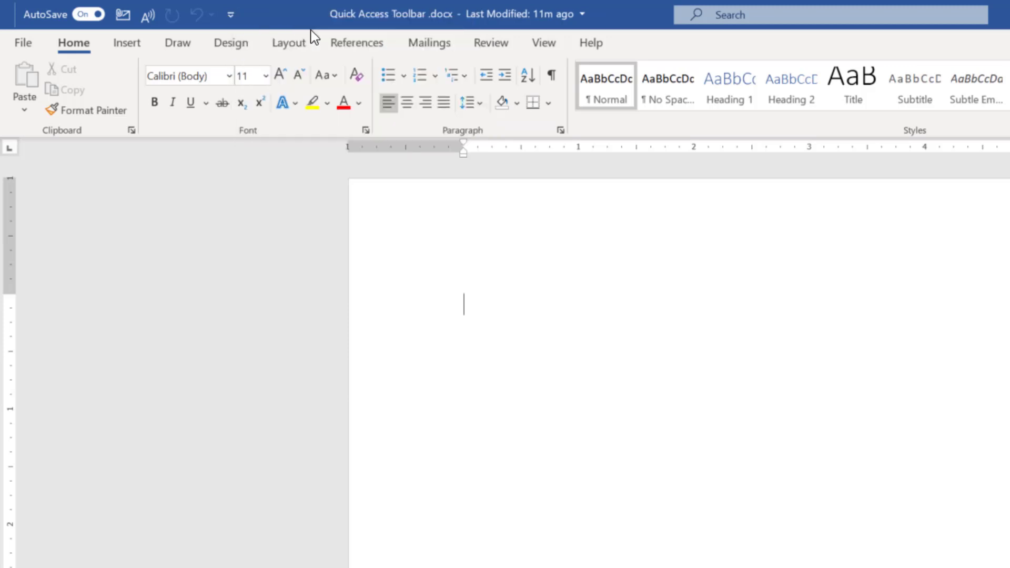
pyautogui.click(230, 14)
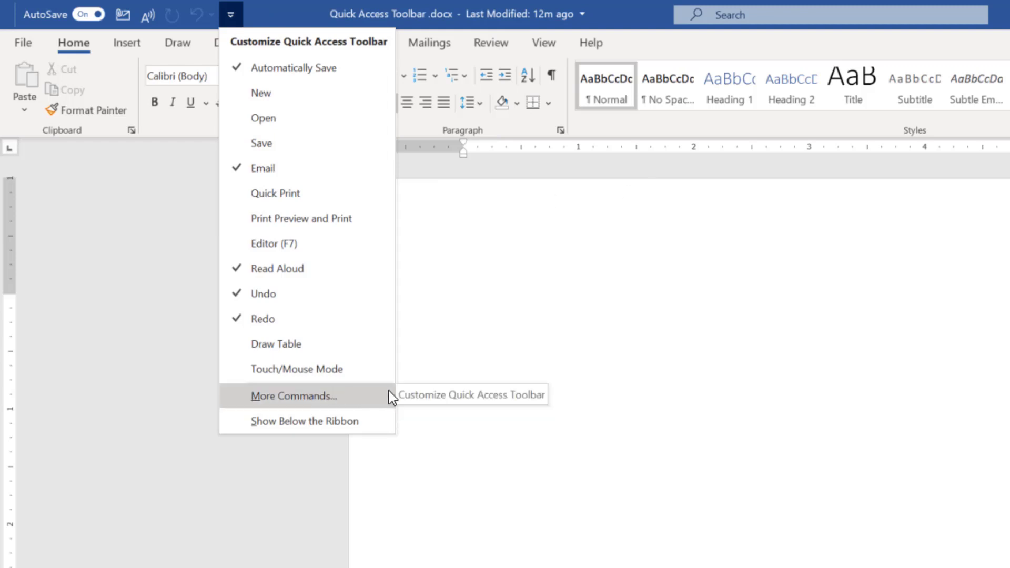
# Add Editor to the Quick Access Toolbar list in Word Options.
pyautogui.click(294, 400)
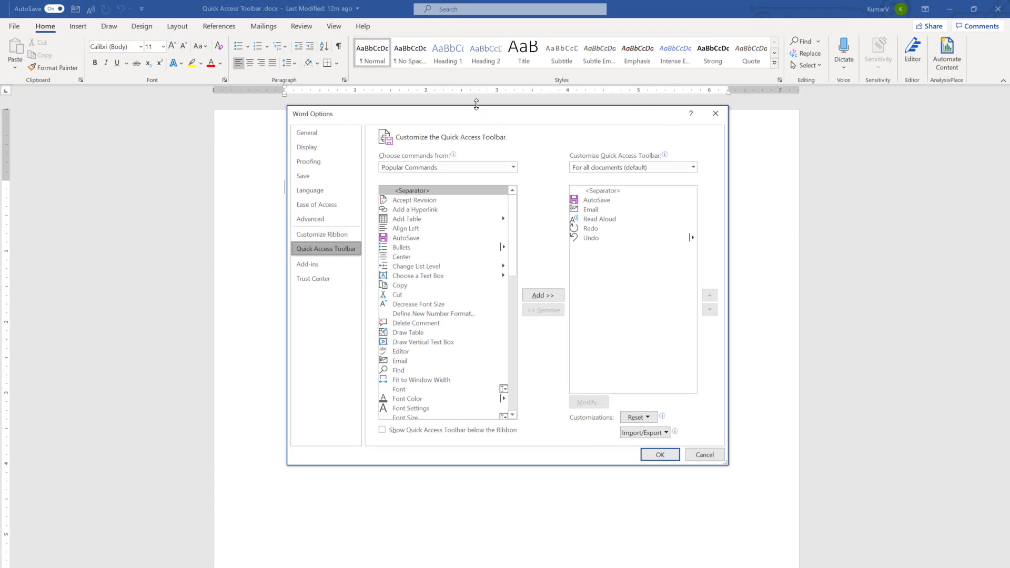
pyautogui.moveTo(474, 116); pyautogui.dragTo(465, 122)
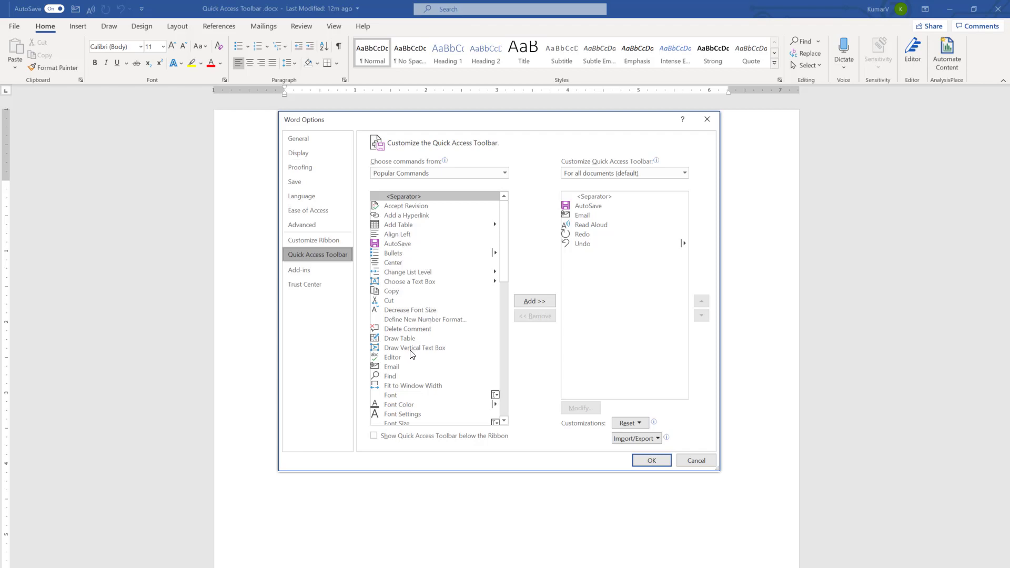
pyautogui.click(394, 358)
pyautogui.click(545, 302)
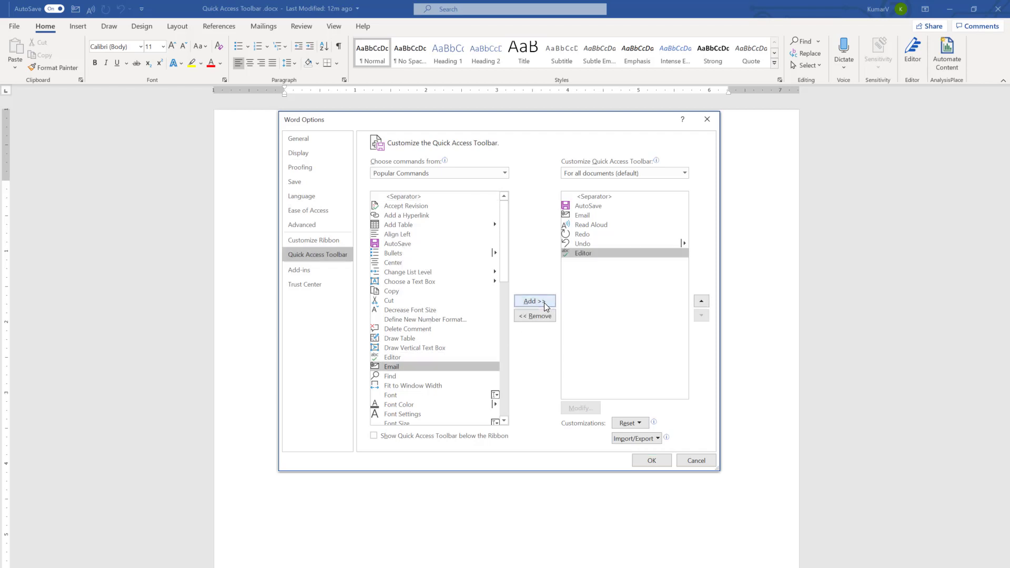
# Add Increase Font Size to the toolbar list and confirm with OK.
pyautogui.scroll(-3, 402, 320)
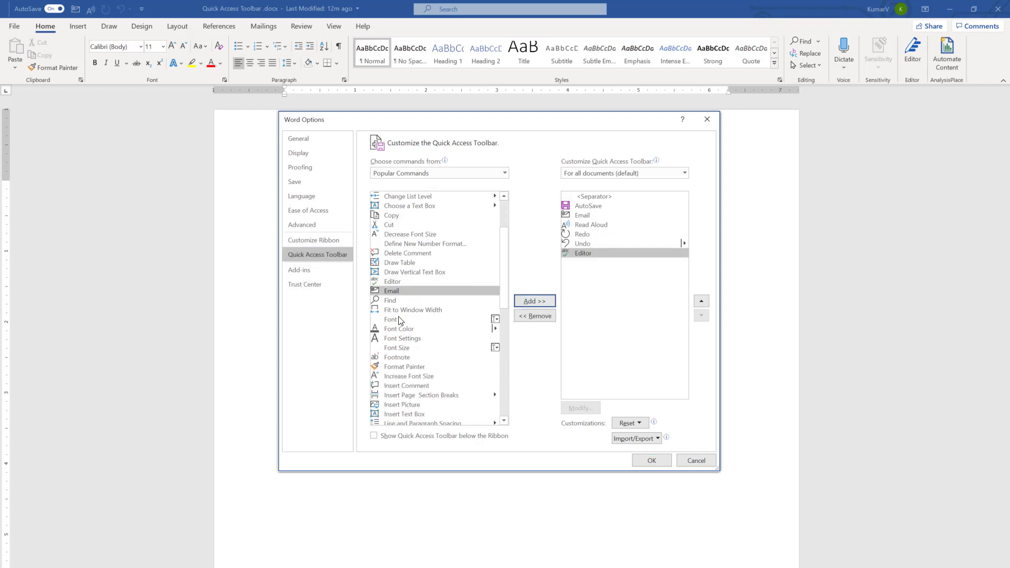
pyautogui.click(403, 349)
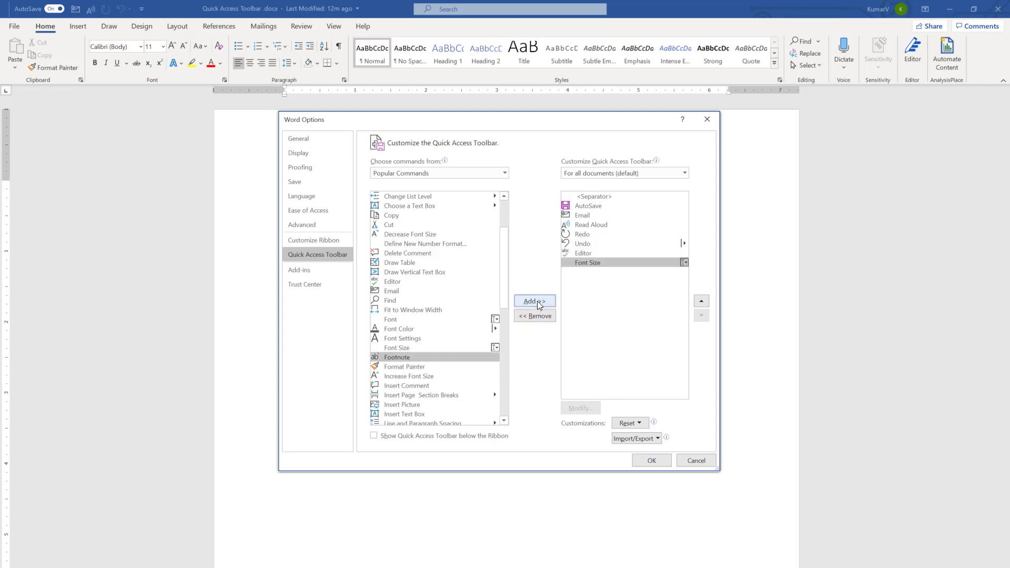
pyautogui.click(429, 377)
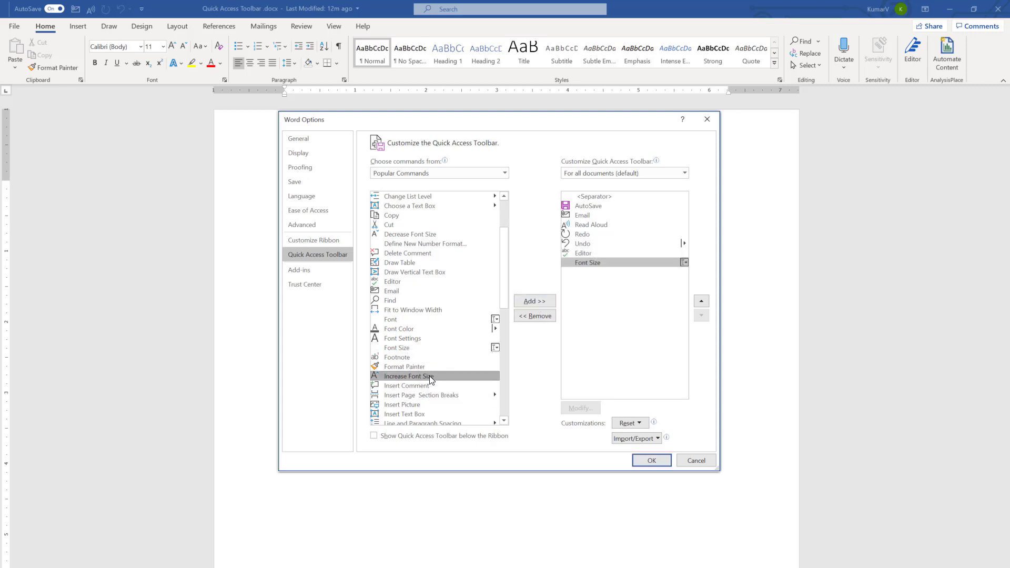
pyautogui.click(537, 303)
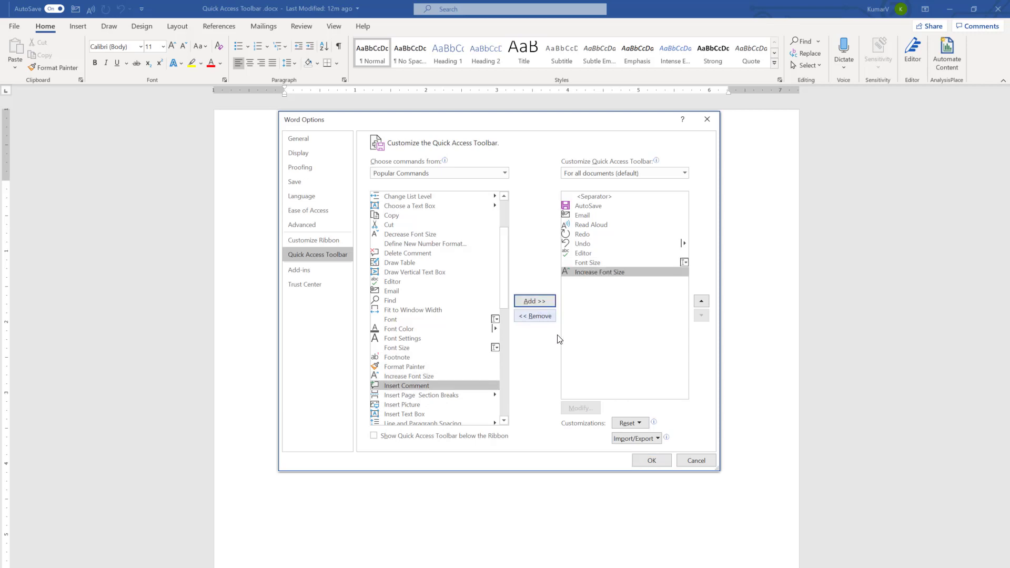
pyautogui.click(653, 460)
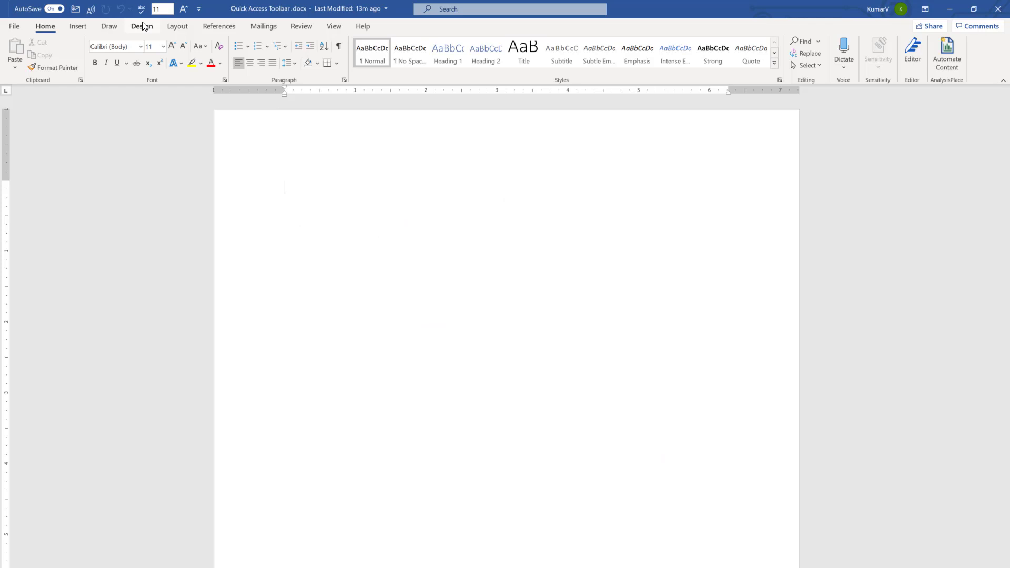
# Remove the Increase Font Size icon from the Quick Access Toolbar.
pyautogui.rightClick(185, 12)
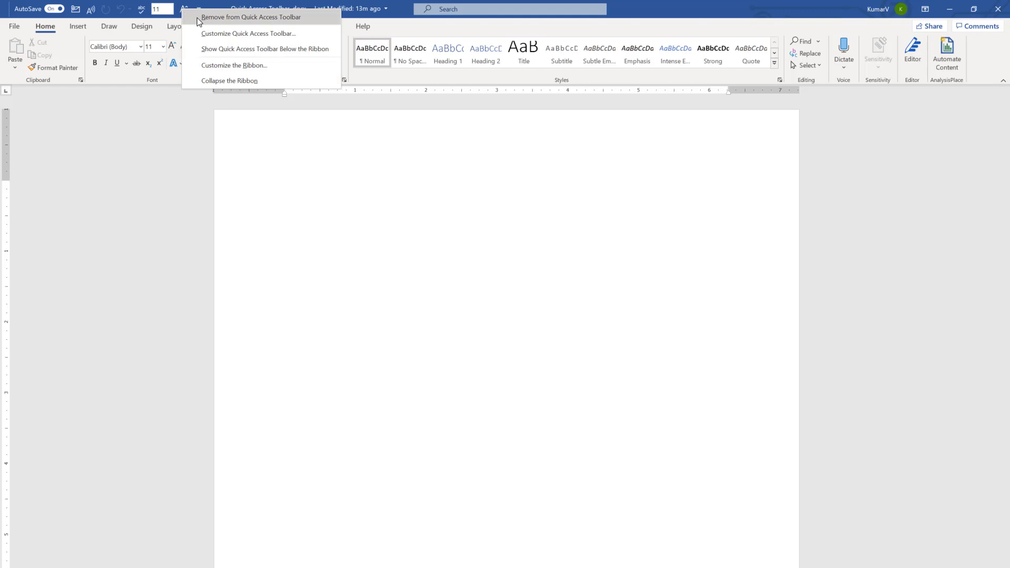
pyautogui.click(198, 18)
pyautogui.click(183, 9)
pyautogui.click(206, 240)
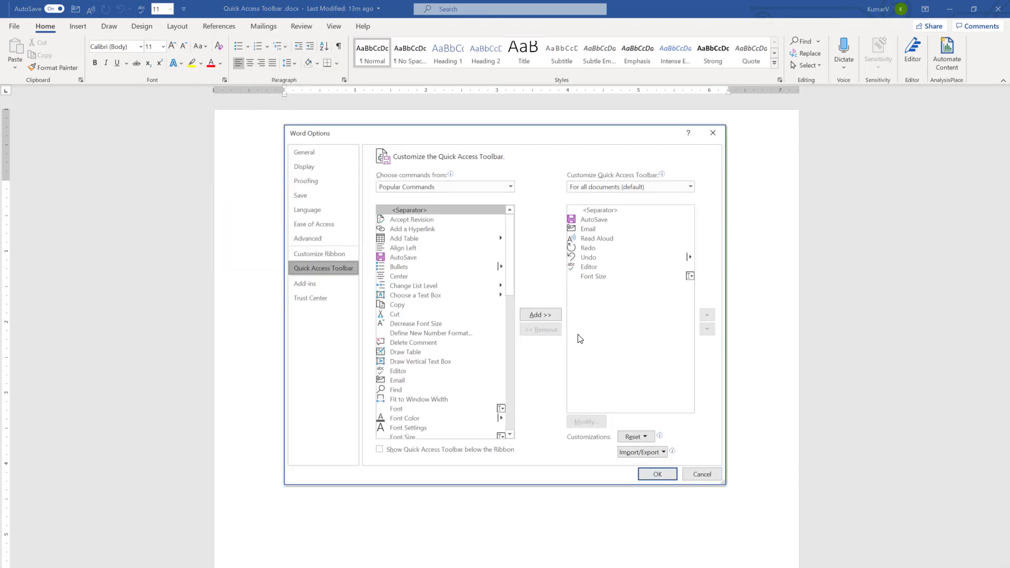
# Move the <Separator> down two places so it sits right after Email, then apply.
pyautogui.click(610, 216)
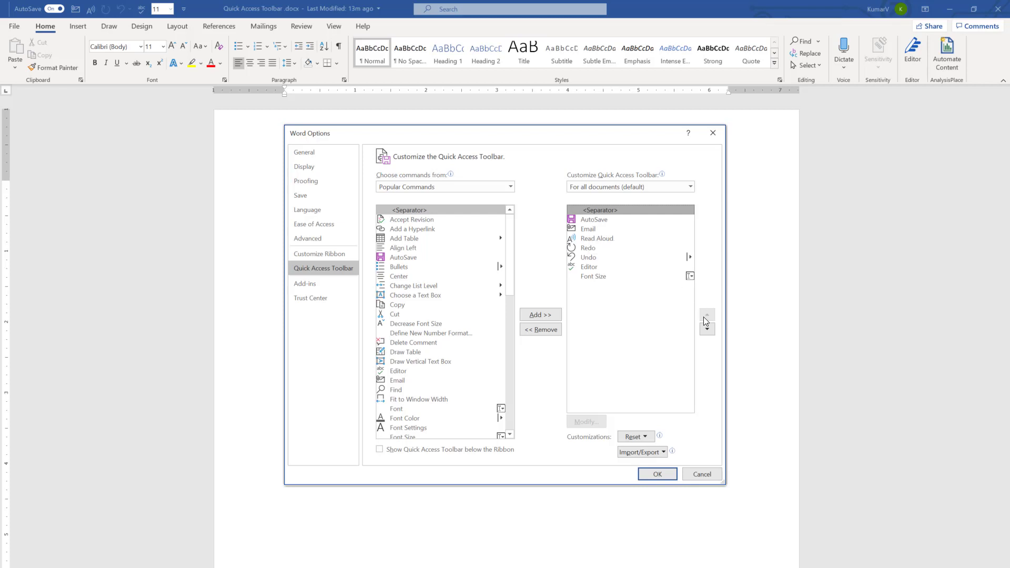
pyautogui.click(707, 331)
pyautogui.click(708, 331)
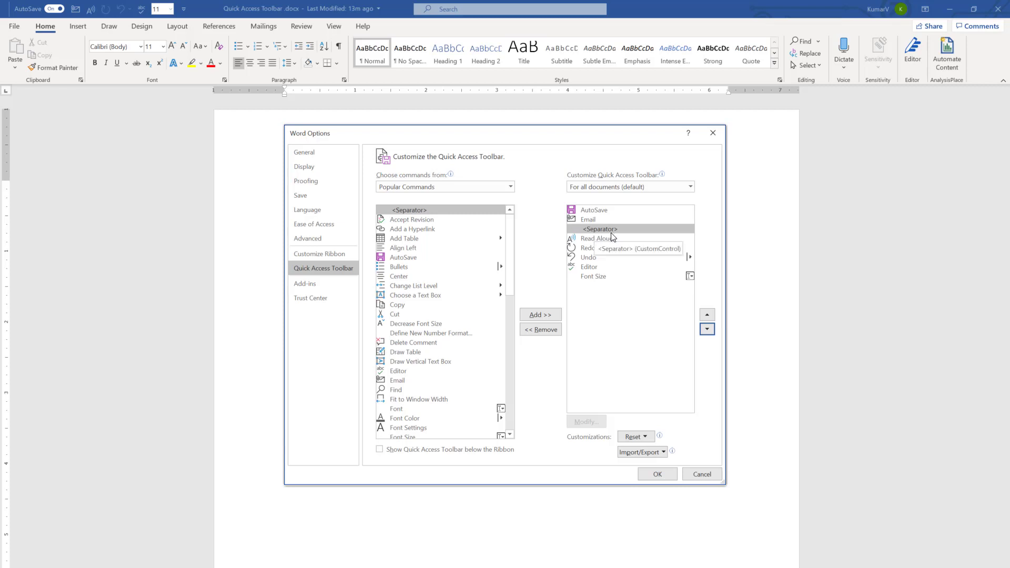
pyautogui.click(660, 474)
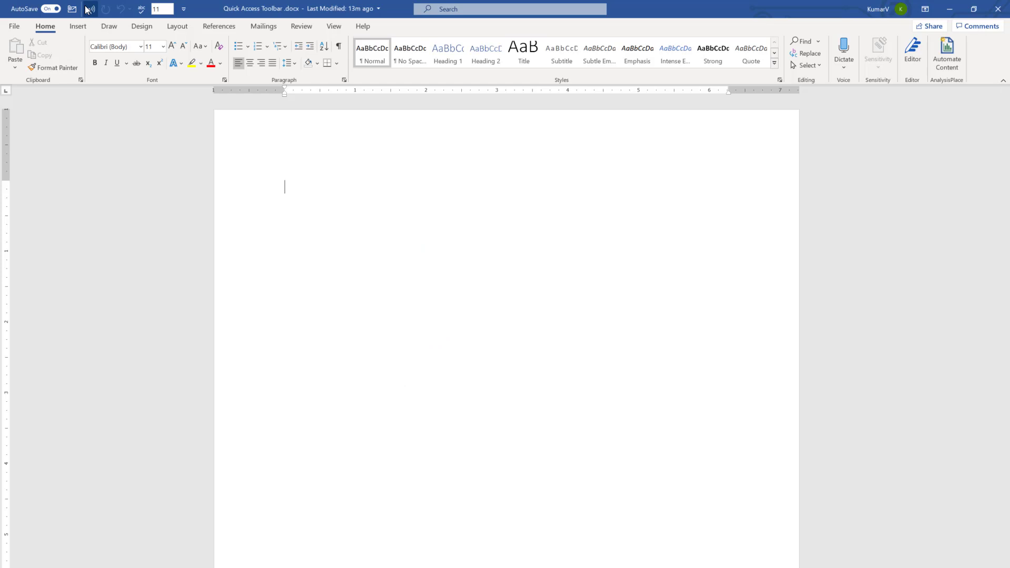
# Use Reset only Quick Access Toolbar in Word Options and confirm restoring the defaults.
pyautogui.click(184, 9)
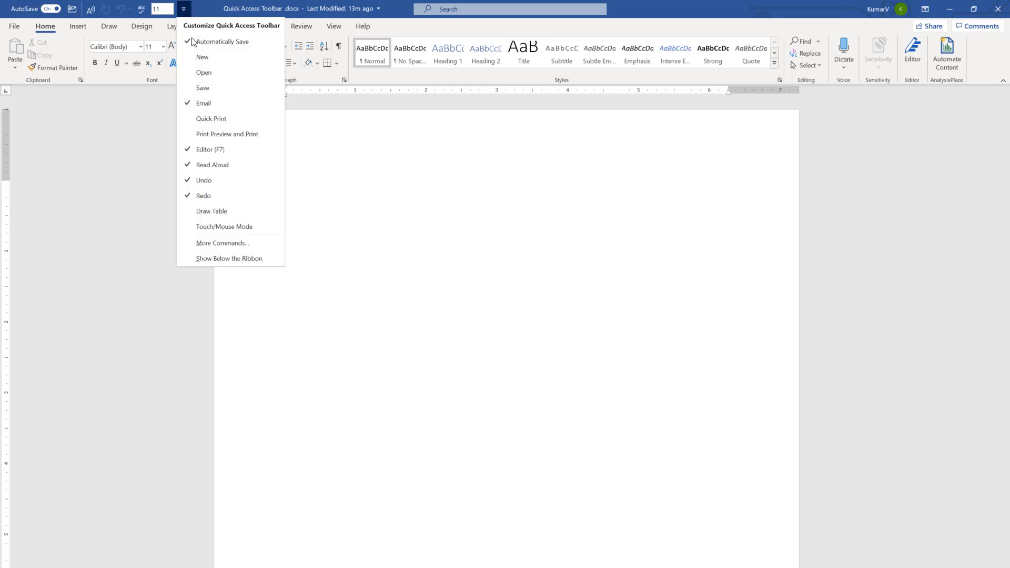
pyautogui.click(226, 242)
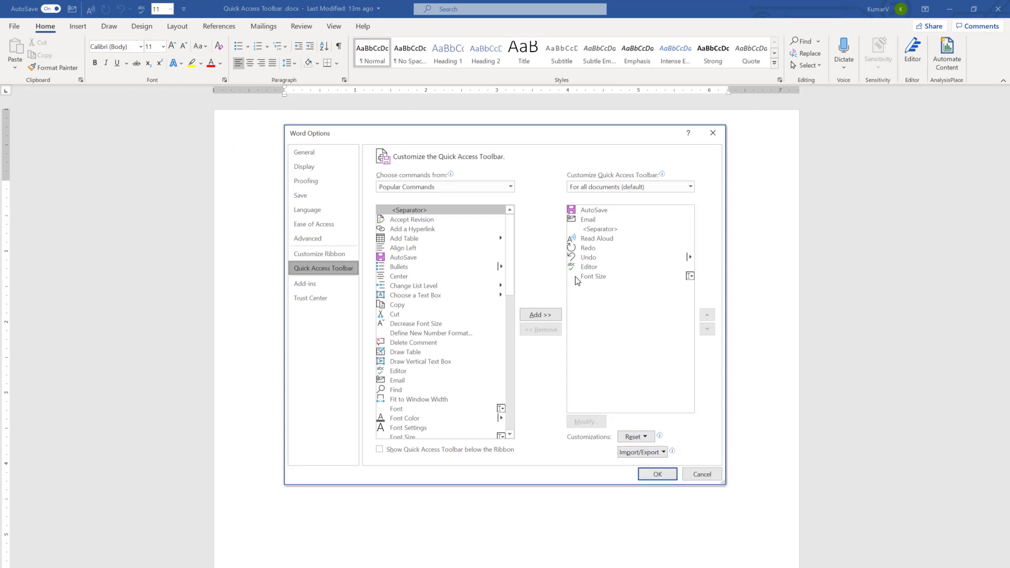
pyautogui.click(640, 439)
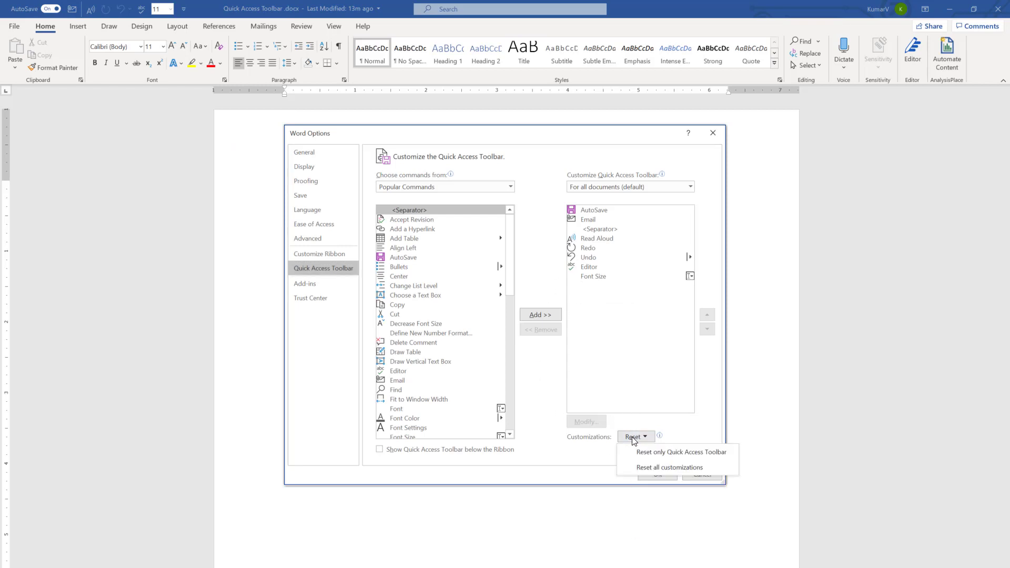
pyautogui.click(668, 453)
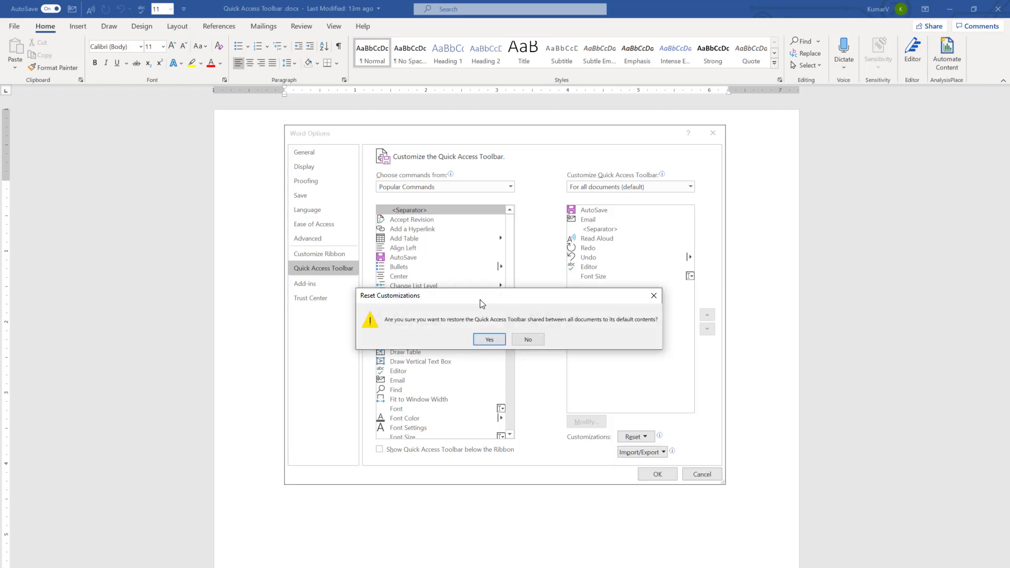
pyautogui.click(489, 340)
pyautogui.click(658, 474)
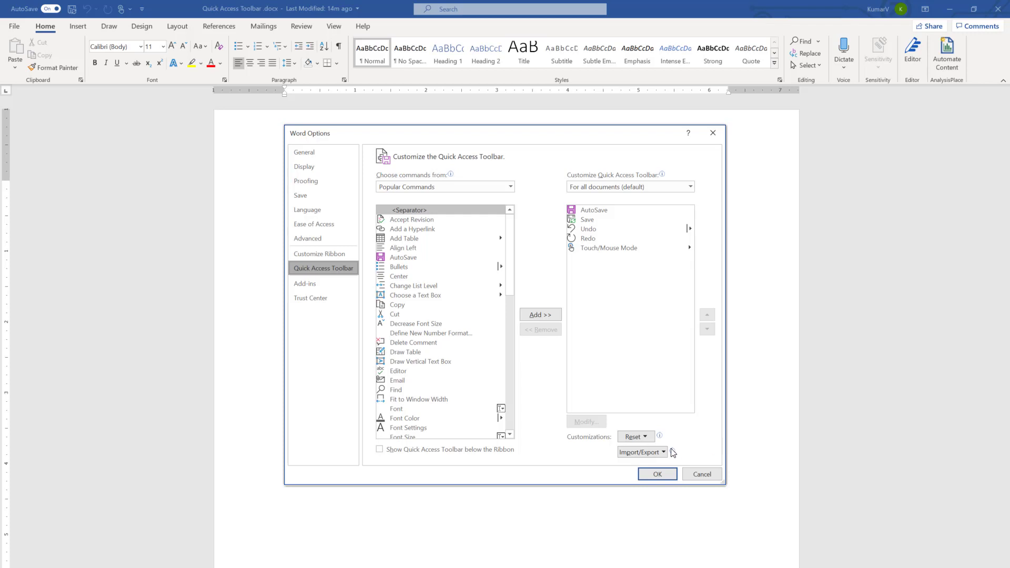
# Export all customizations as Word Customizations.exportedUI to the OneDrive Desktop folder.
pyautogui.click(664, 453)
pyautogui.click(707, 440)
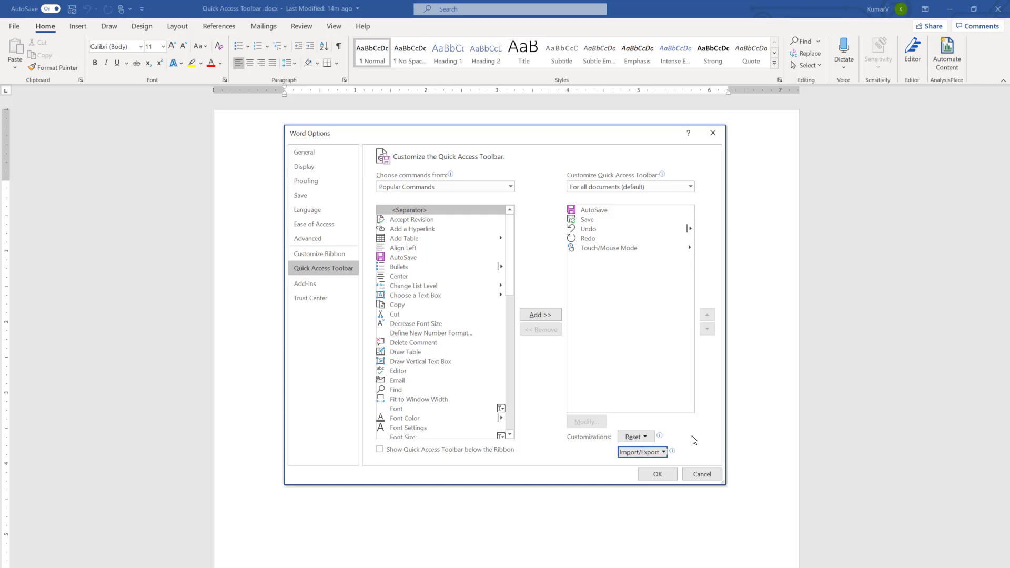
pyautogui.click(664, 454)
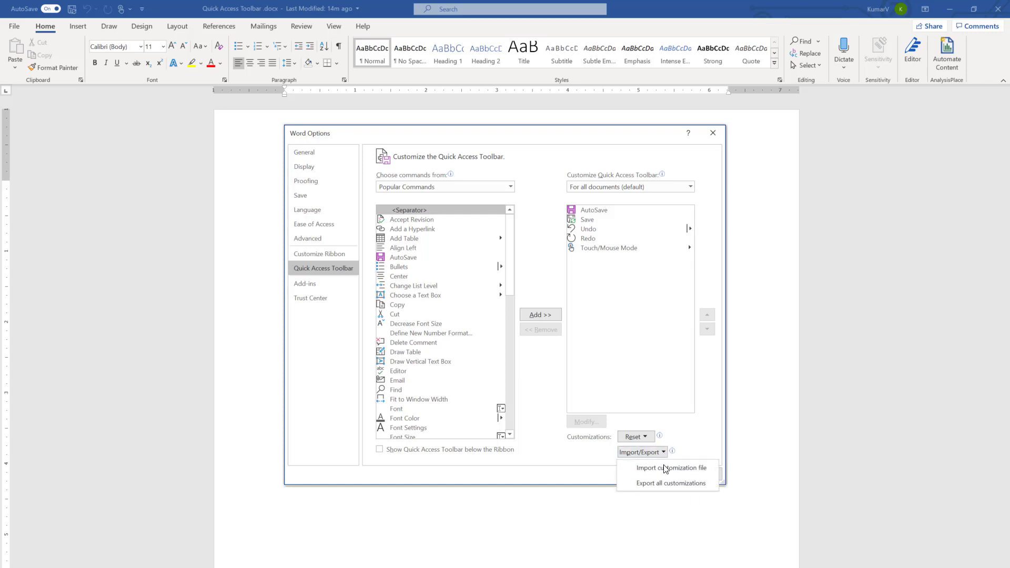
pyautogui.click(663, 482)
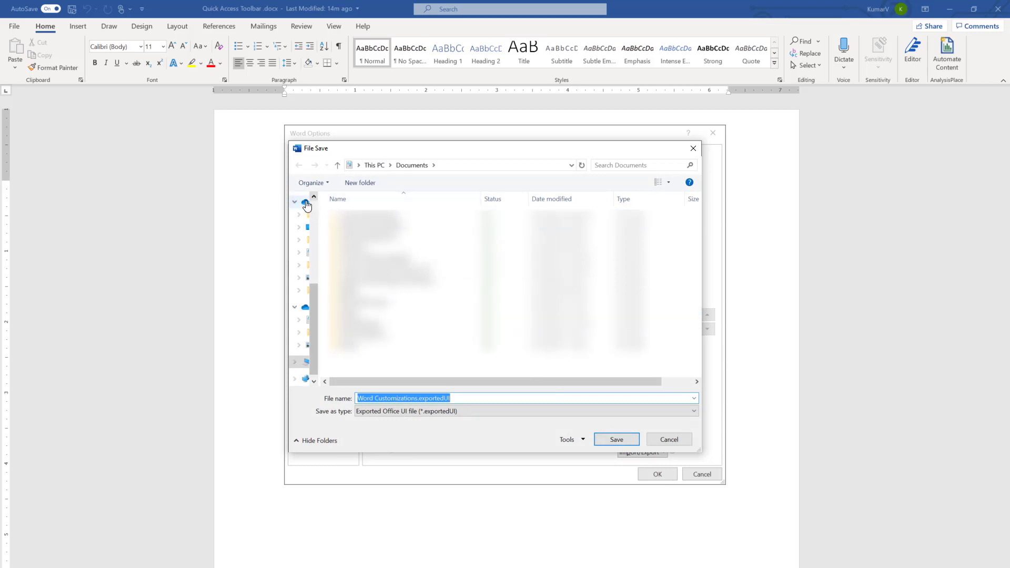
pyautogui.click(327, 228)
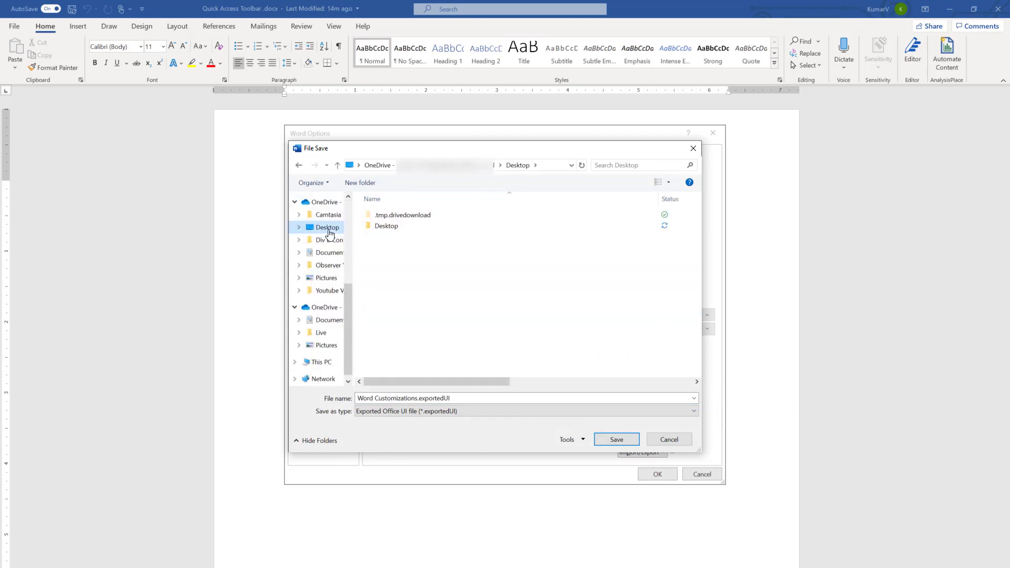
pyautogui.click(617, 440)
pyautogui.click(658, 475)
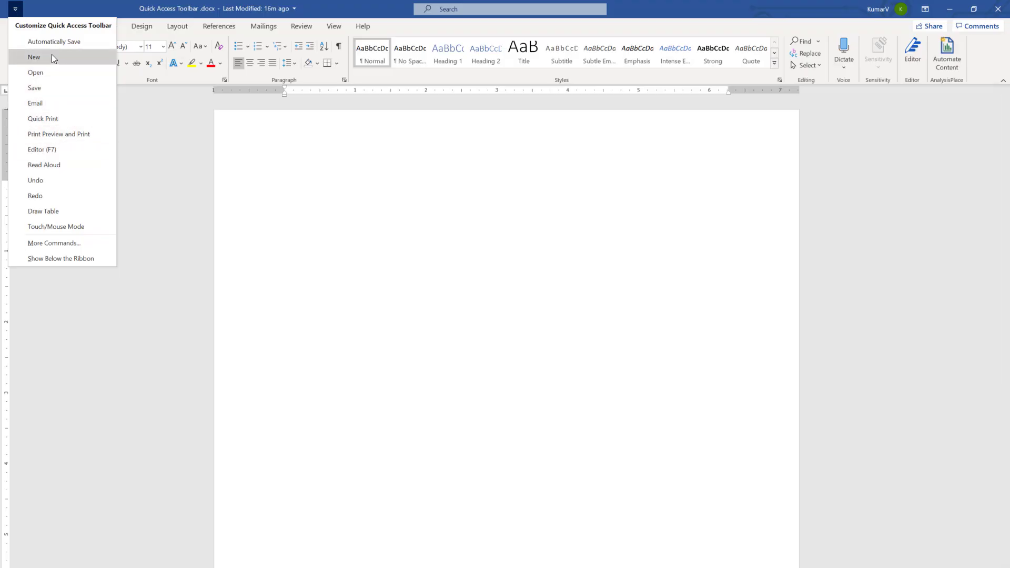
# Import Word Customizations.exportedUI and confirm replacing the current customizations.
pyautogui.click(56, 243)
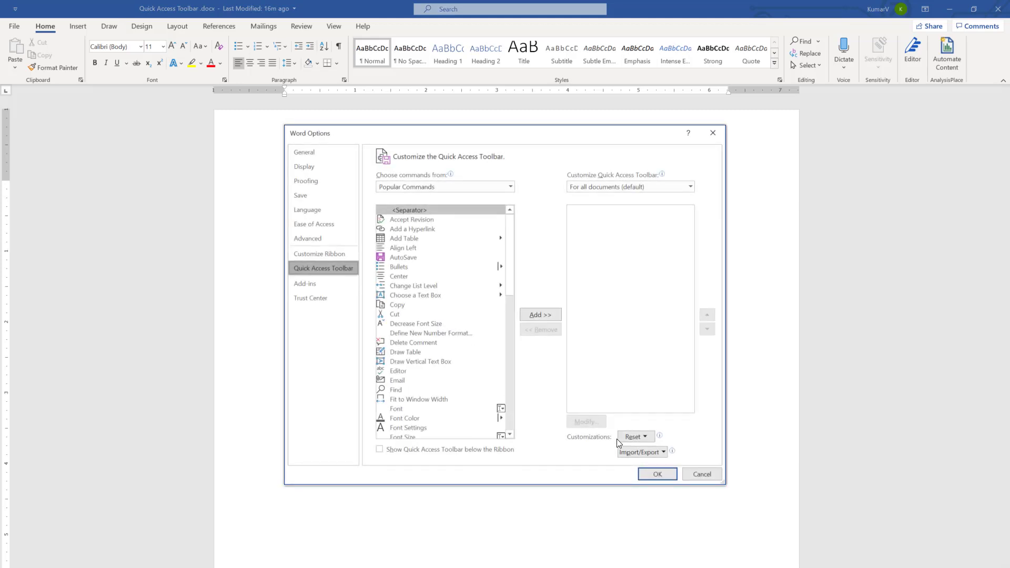
pyautogui.click(640, 453)
pyautogui.click(658, 462)
pyautogui.doubleClick(408, 238)
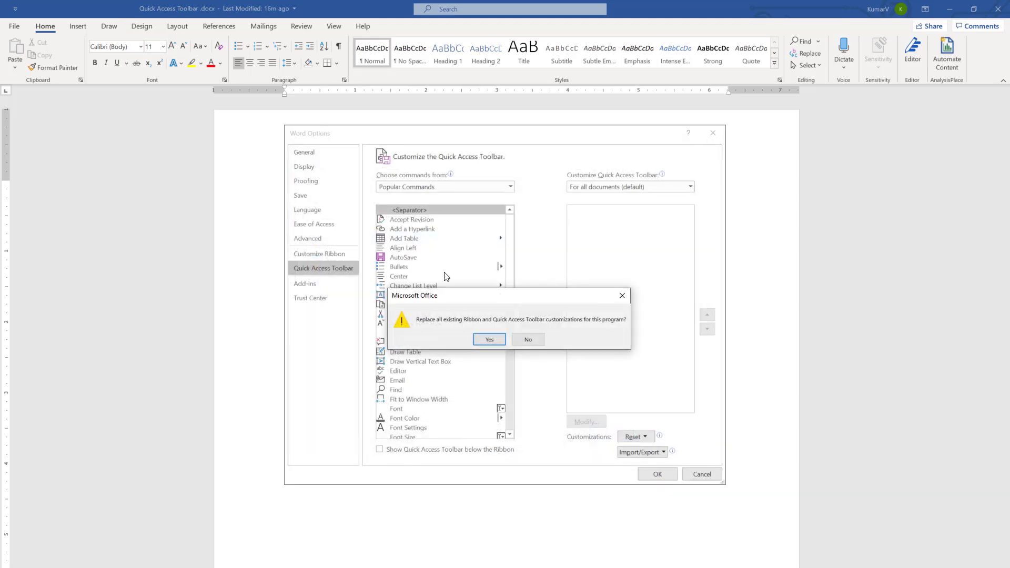
pyautogui.click(491, 338)
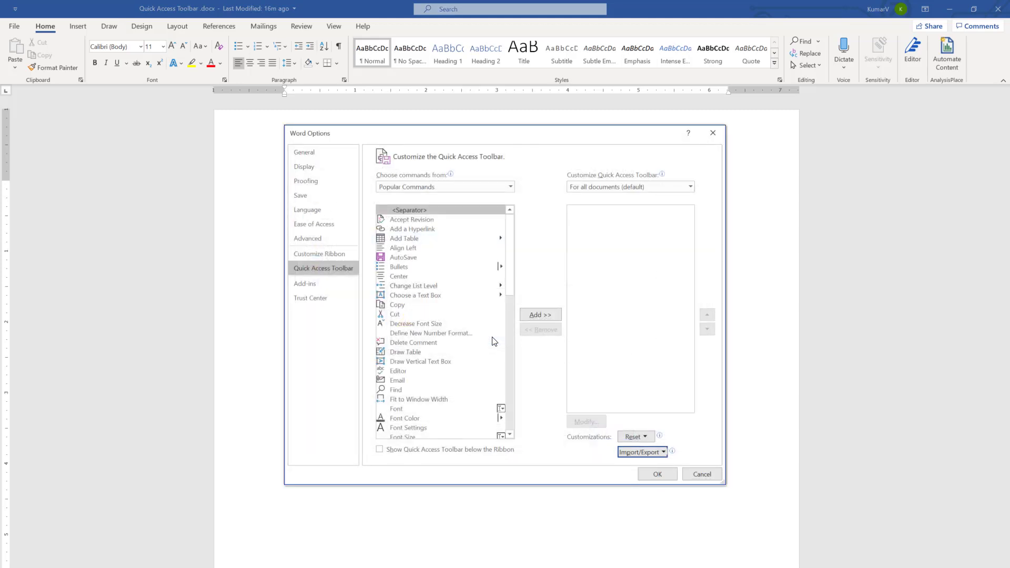
pyautogui.click(658, 476)
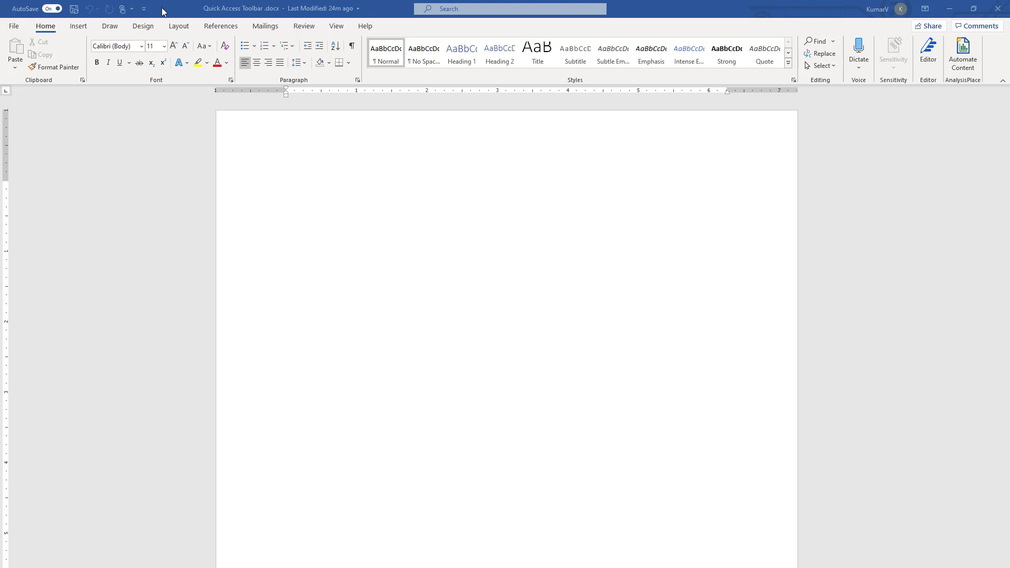
pyautogui.click(144, 9)
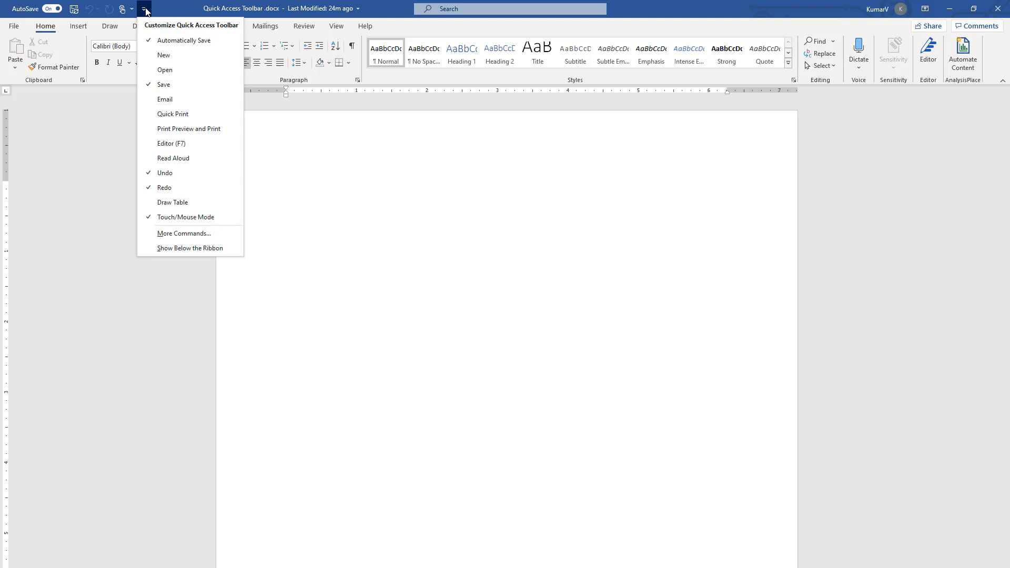
pyautogui.click(170, 250)
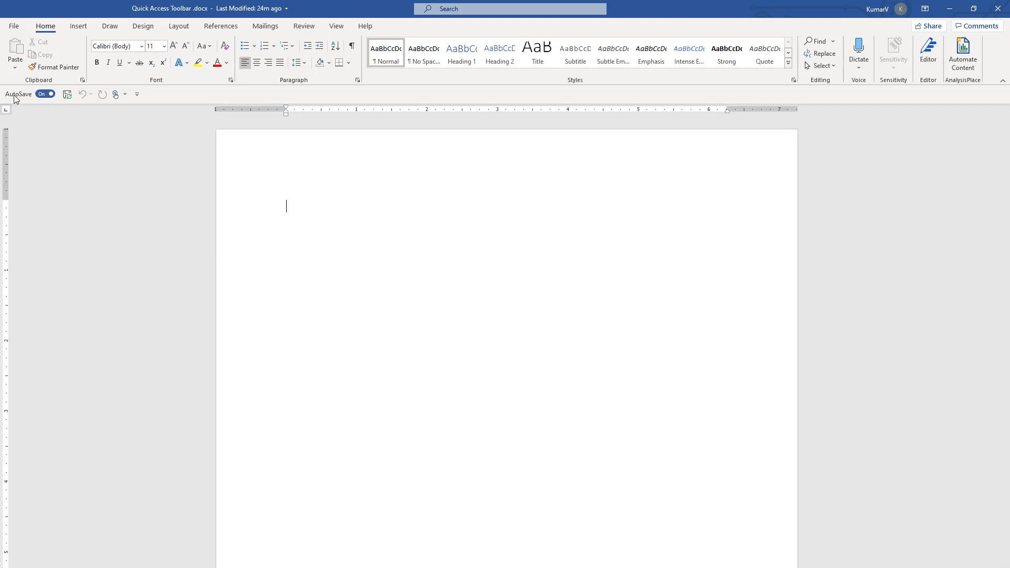
pyautogui.click(136, 94)
pyautogui.click(178, 333)
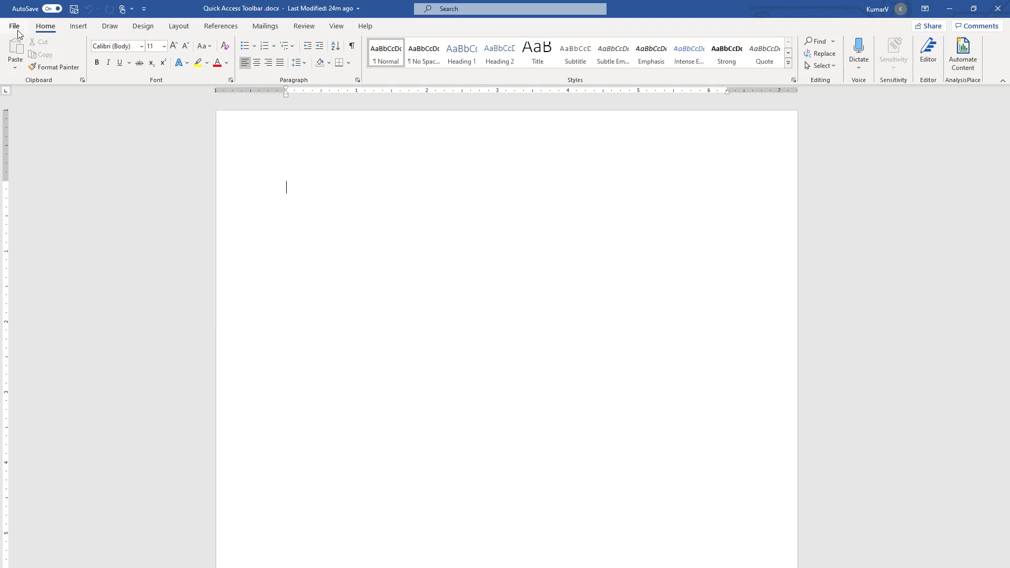
# Go to File > Options and select the Quick Access Toolbar page.
pyautogui.click(14, 26)
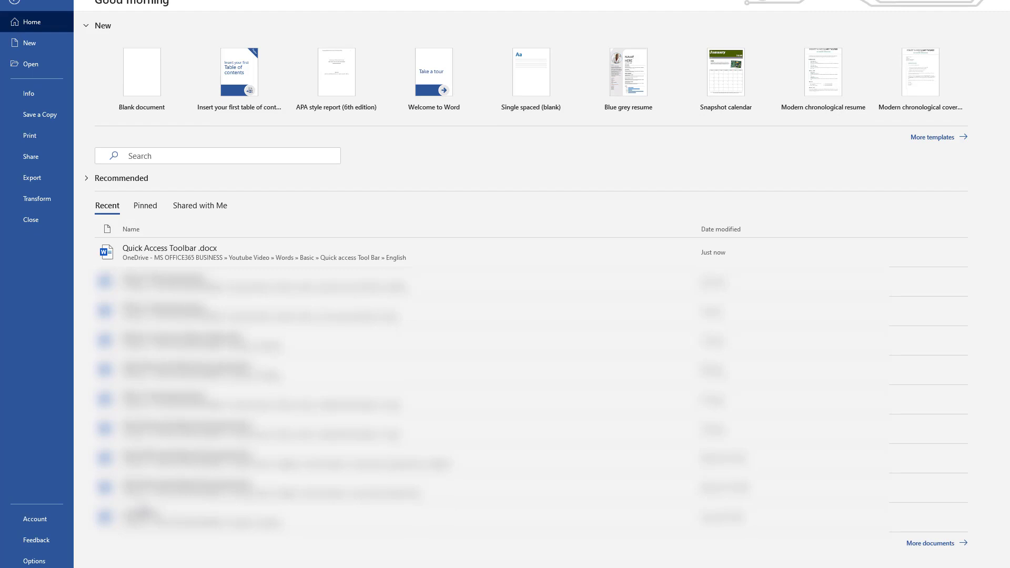
pyautogui.click(35, 562)
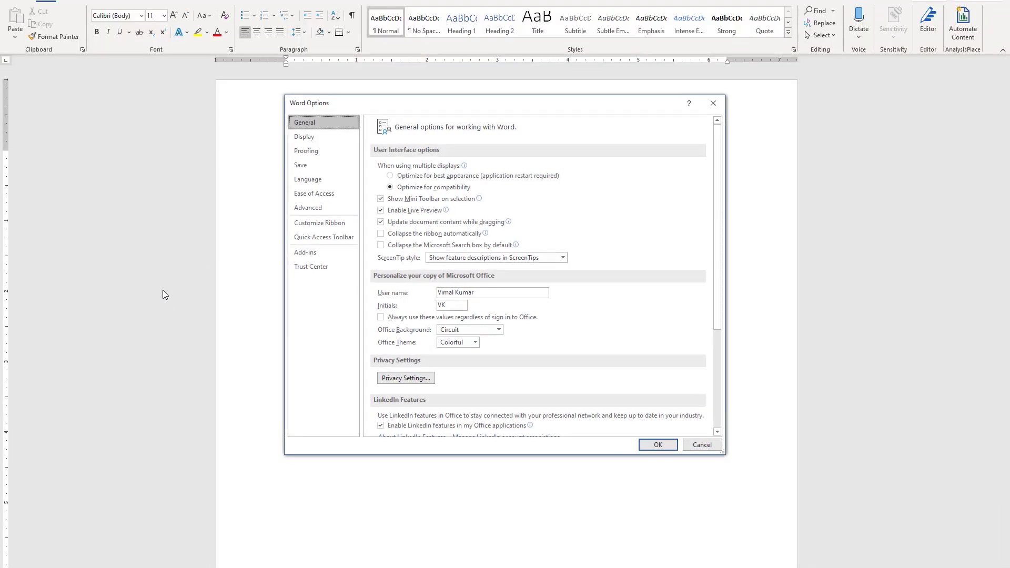
pyautogui.click(323, 237)
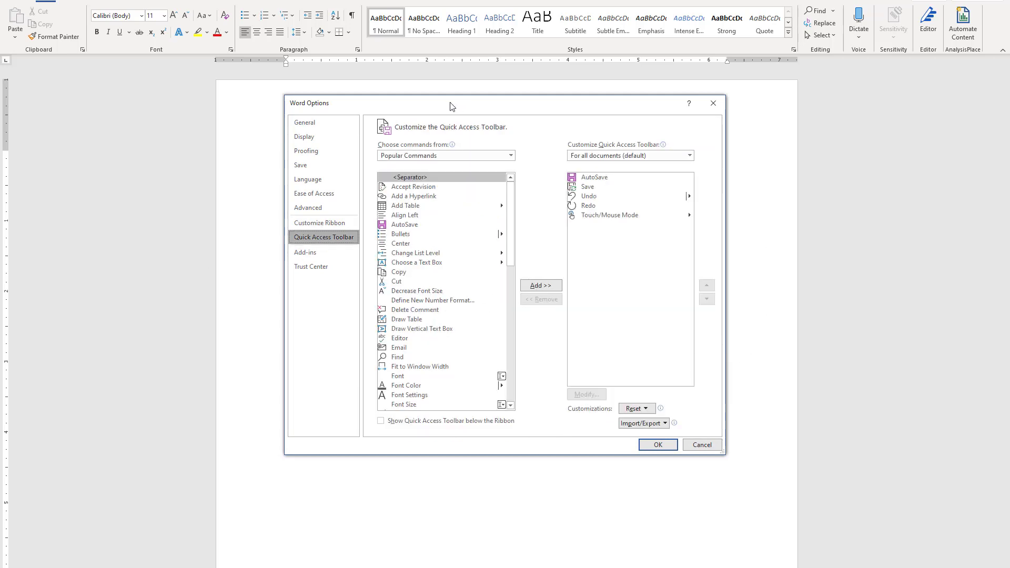